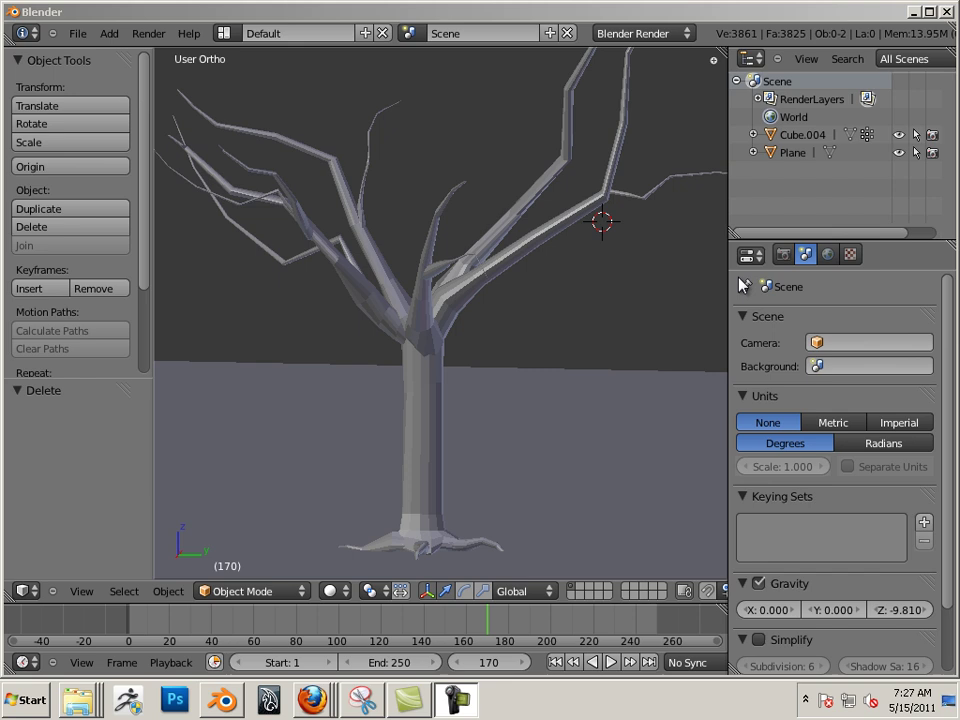
# Select the gnarled tree mesh to work on its modifiers.
pyautogui.rightClick(454, 306)
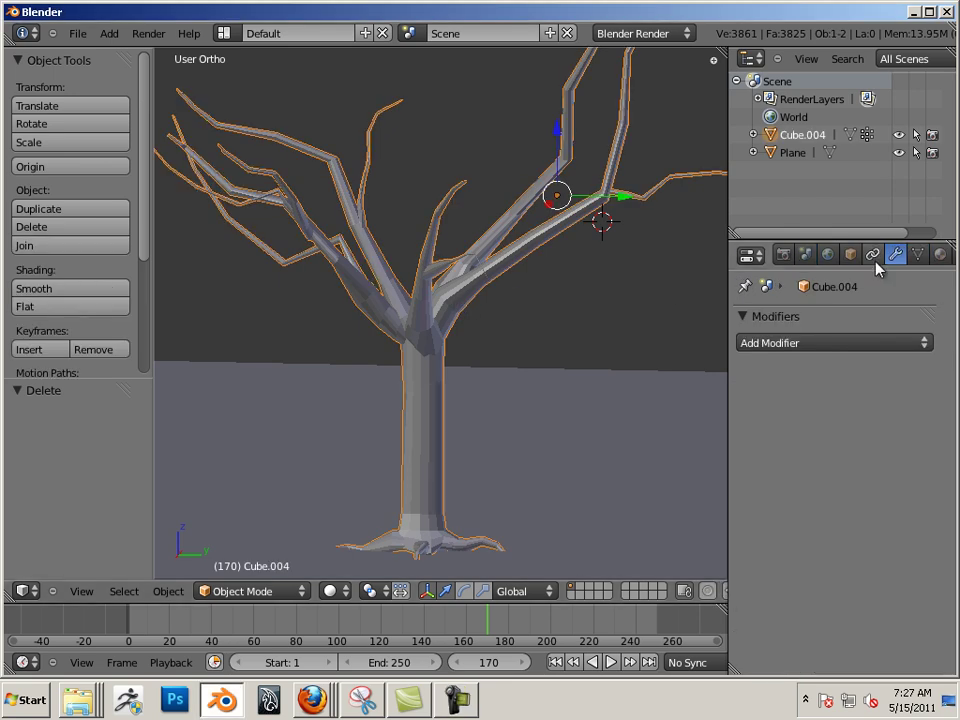
# Show the Add Modifier list with its generate, deform and simulate options.
pyautogui.click(900, 345)
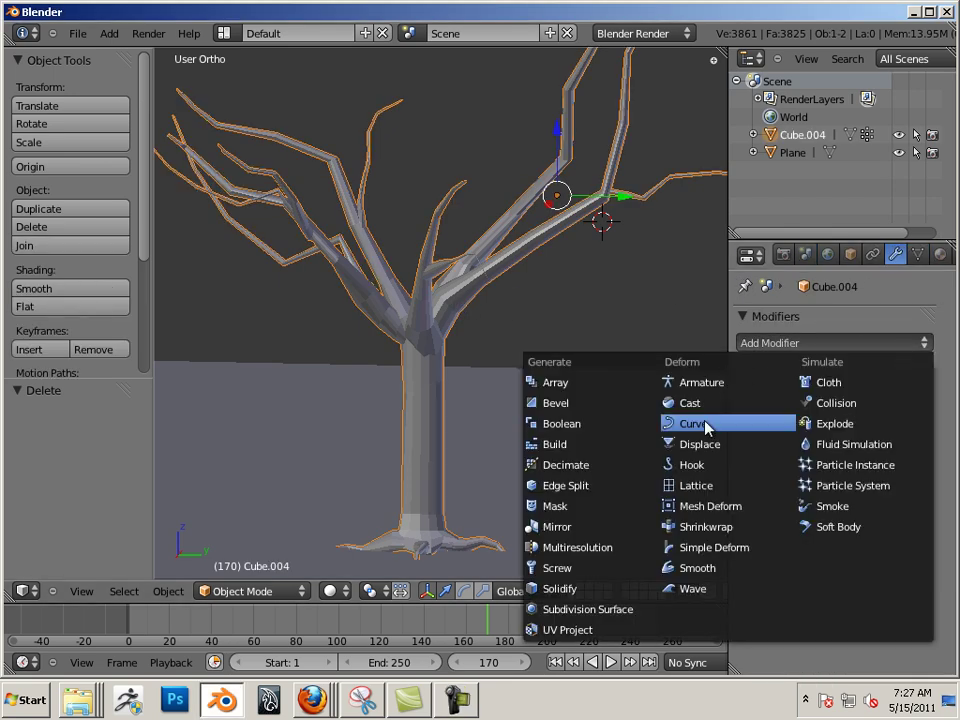